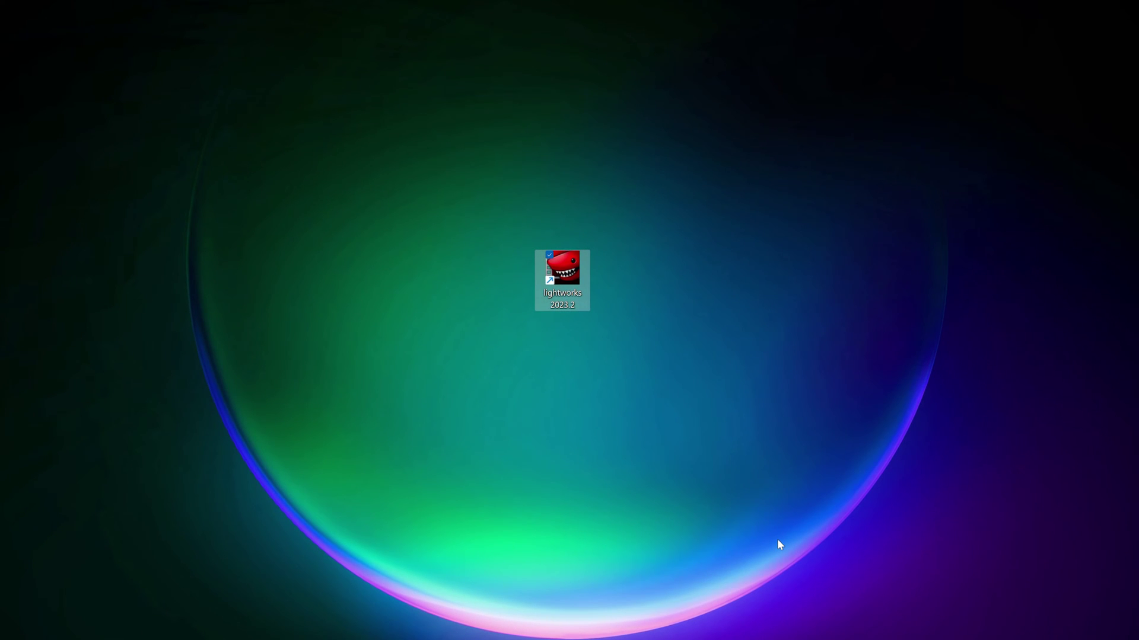
Launch Lightworks 2023.2 from its desktop icon to bring up the setup Welcome page.
{"action": "double_click", "coordinate": [563, 272]}
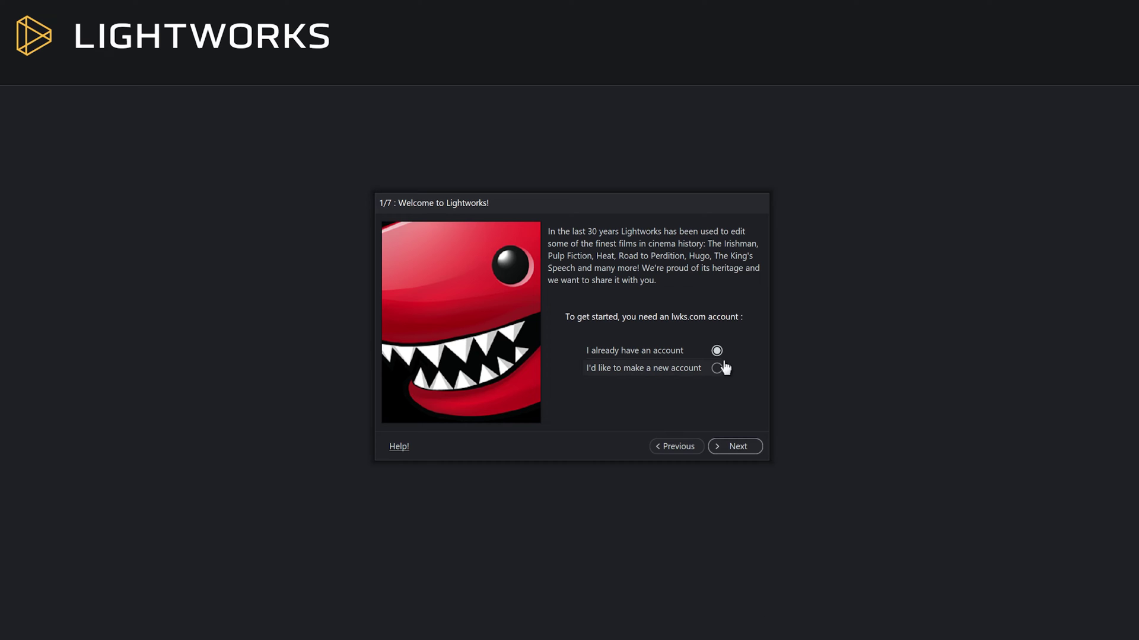
Sign in to the lwks.com account with its email and password, activating the Free licence.
{"action": "left_click", "coordinate": [753, 453]}
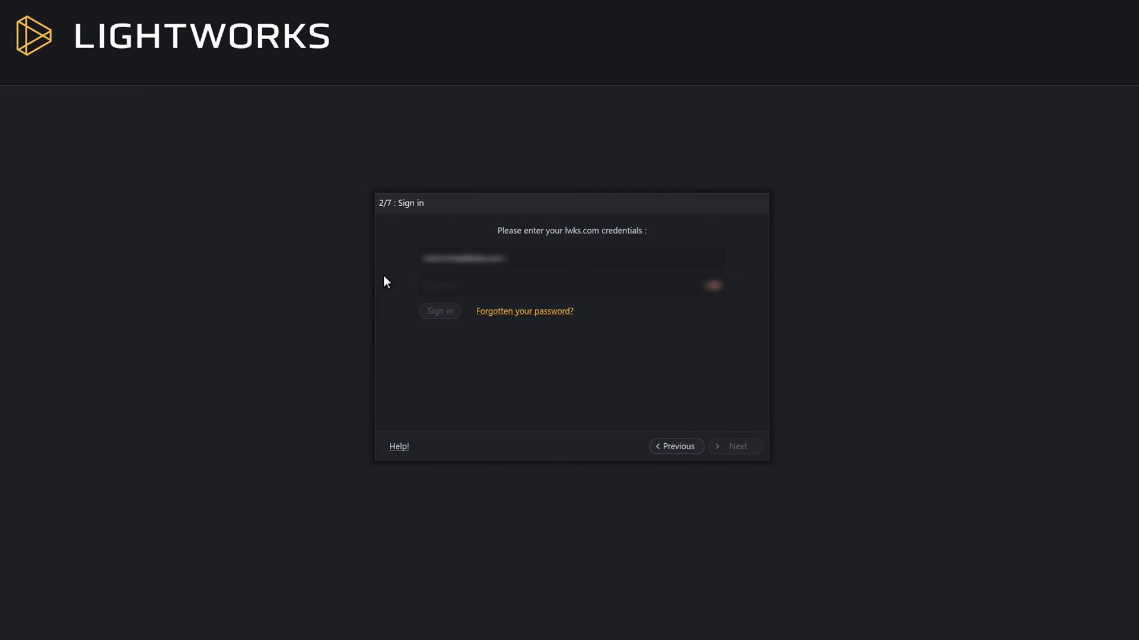
{"action": "type", "text": "••"}
{"action": "key", "text": "ctrl+v"}
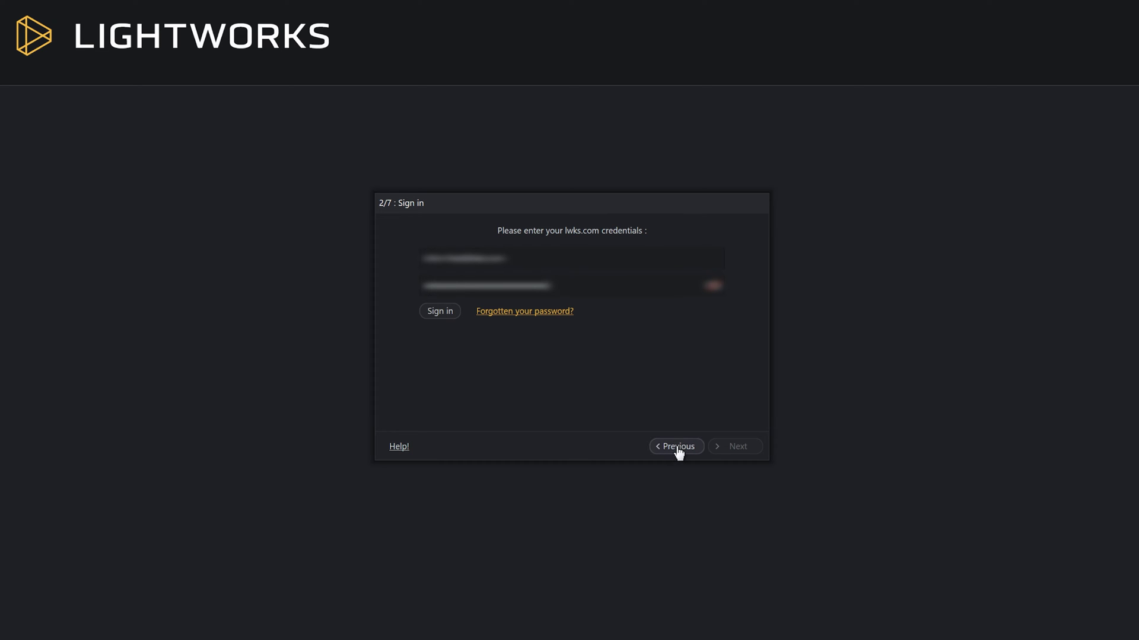
{"action": "left_click", "coordinate": [442, 312]}
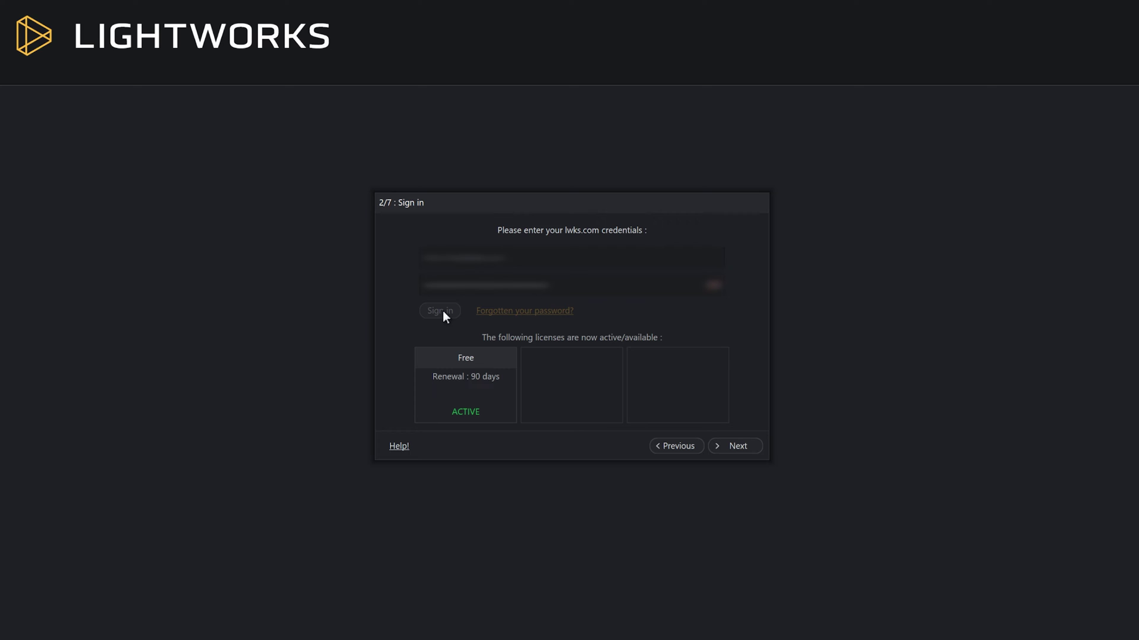
Keep English, the Lightworks keyboard layout and the Fixed project layout to finish setup.
{"action": "left_click", "coordinate": [744, 454]}
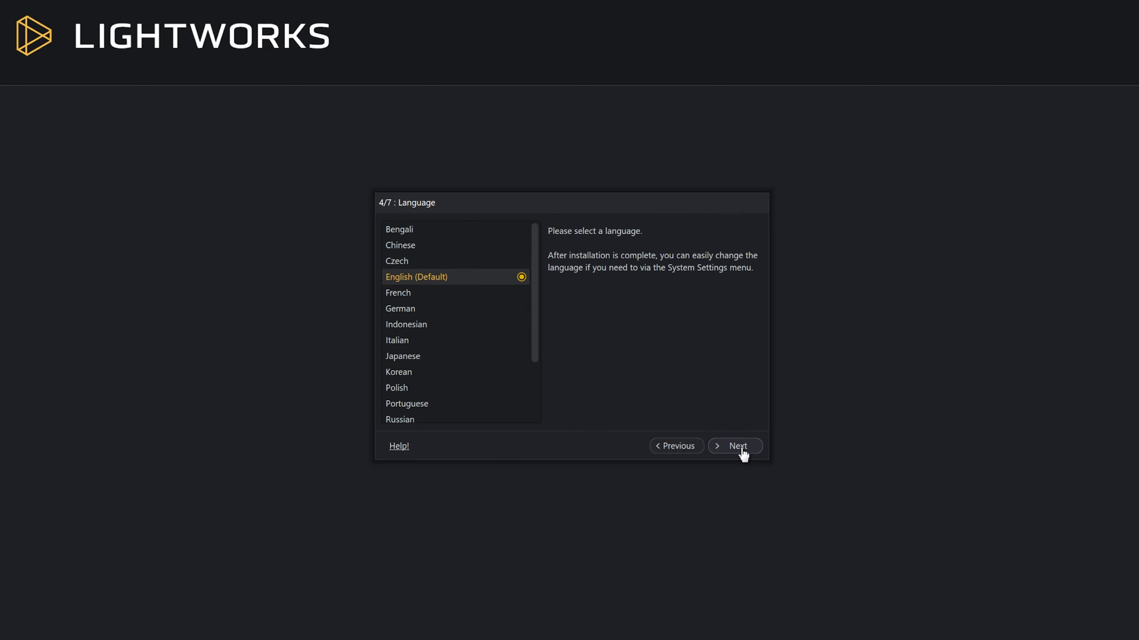
{"action": "left_click", "coordinate": [744, 454]}
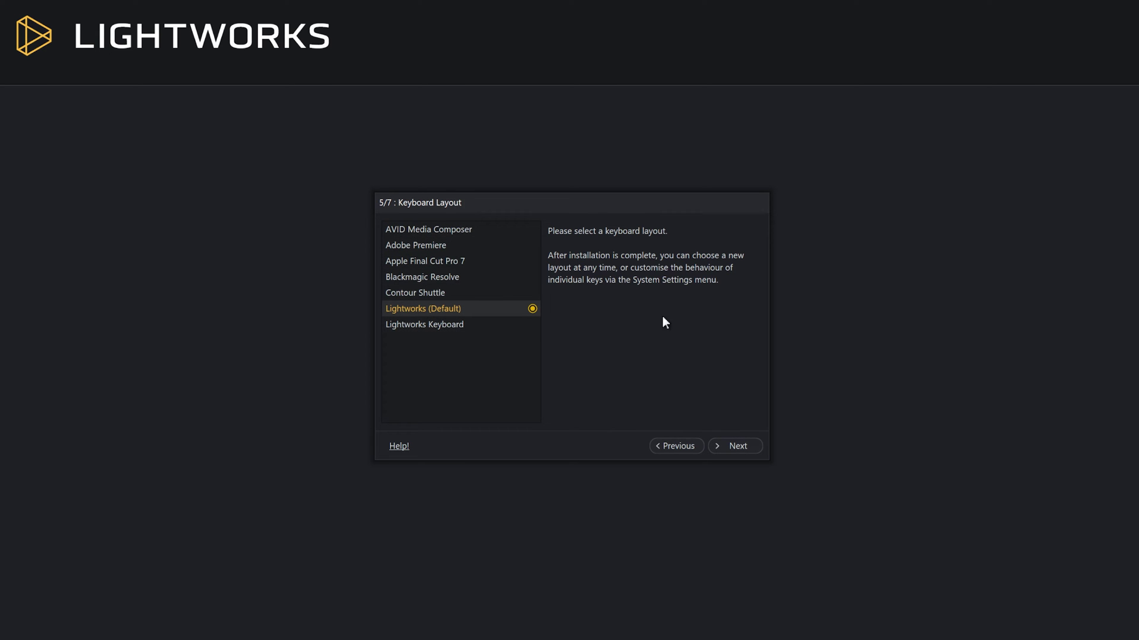
{"action": "left_click", "coordinate": [744, 451]}
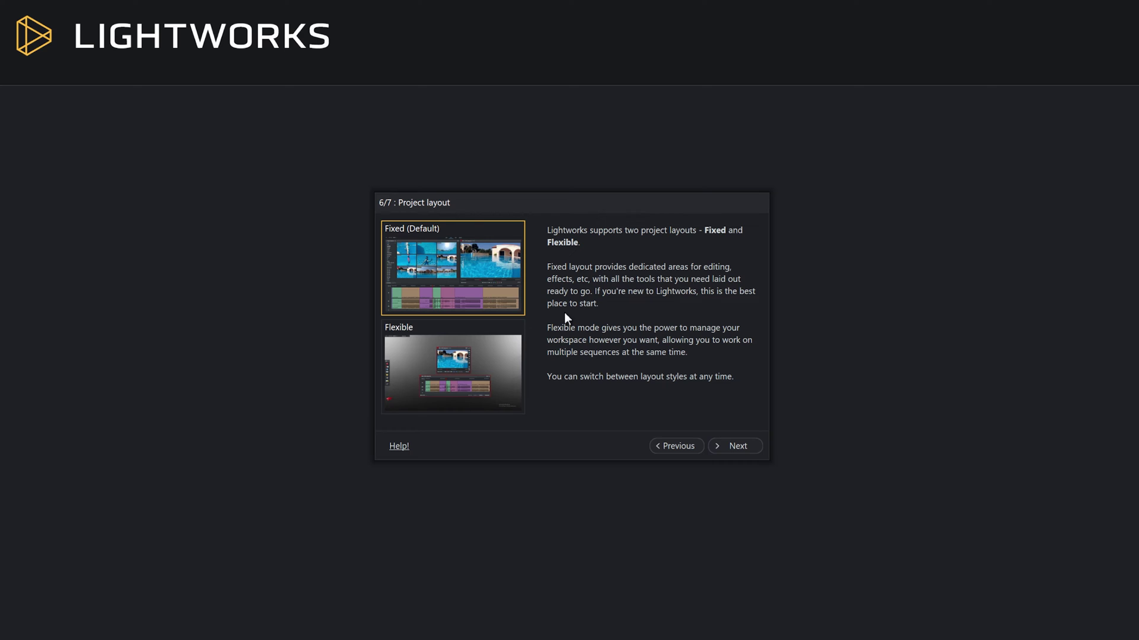
{"action": "left_click", "coordinate": [738, 449]}
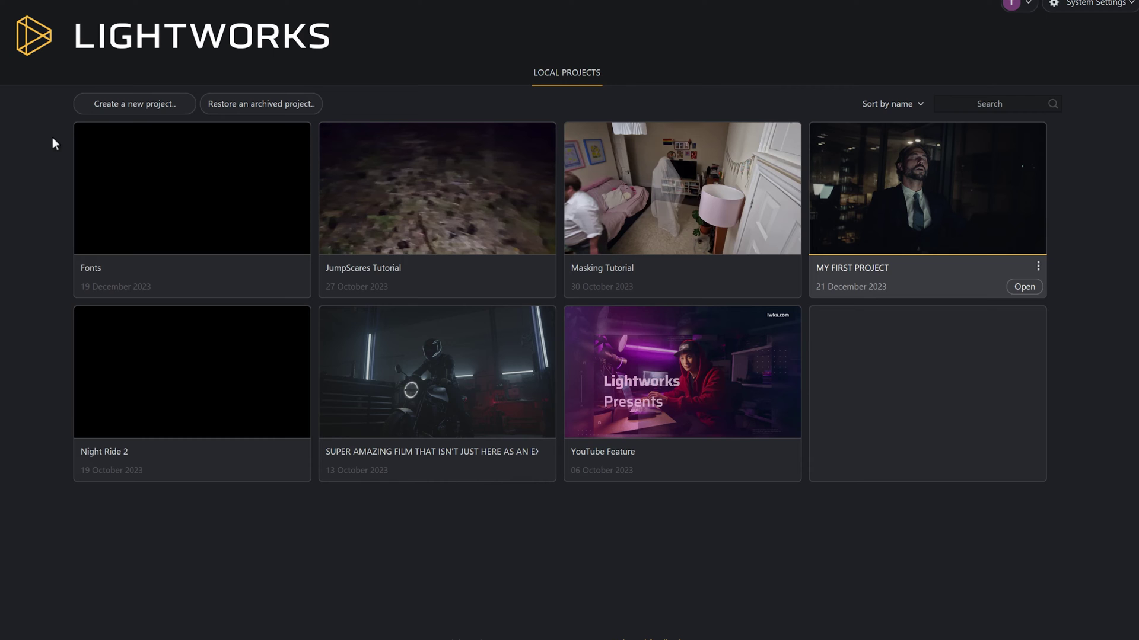
Begin a new project, naming it 'My First Project' with the note 'Yaay this is new!'.
{"action": "left_click", "coordinate": [157, 110]}
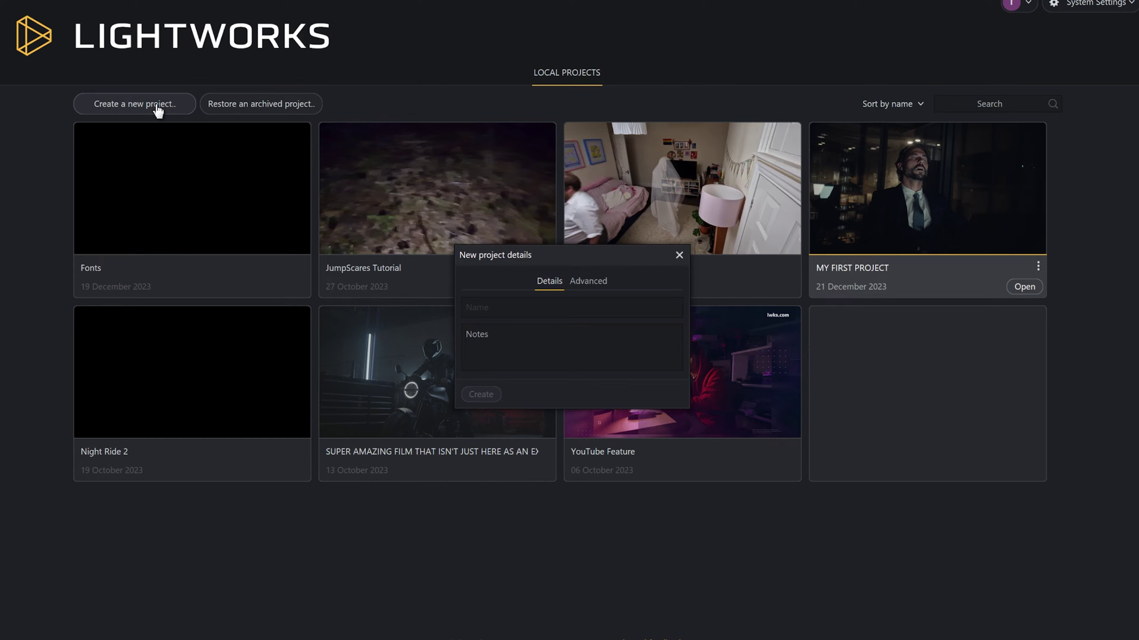
{"action": "type", "text": "My First Pro"}
{"action": "type", "text": "je"}
{"action": "type", "text": "ct"}
{"action": "type", "text": "Yaay this is new"}
{"action": "type", "text": "!"}
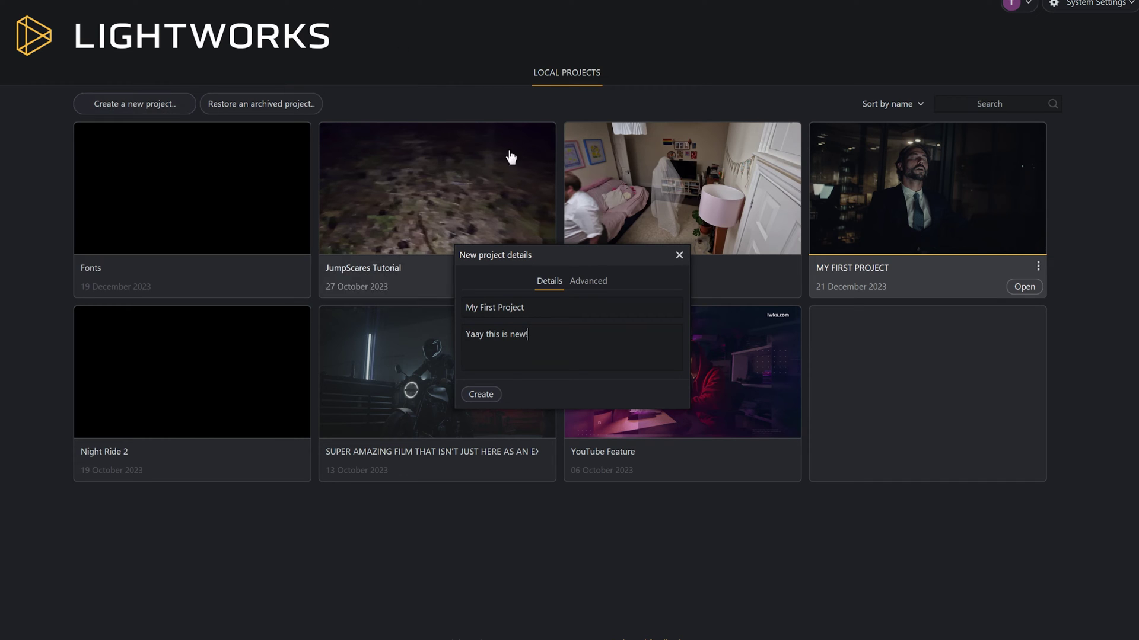
Create the project and open the Import clips browser from the Assets panel.
{"action": "left_click", "coordinate": [485, 397]}
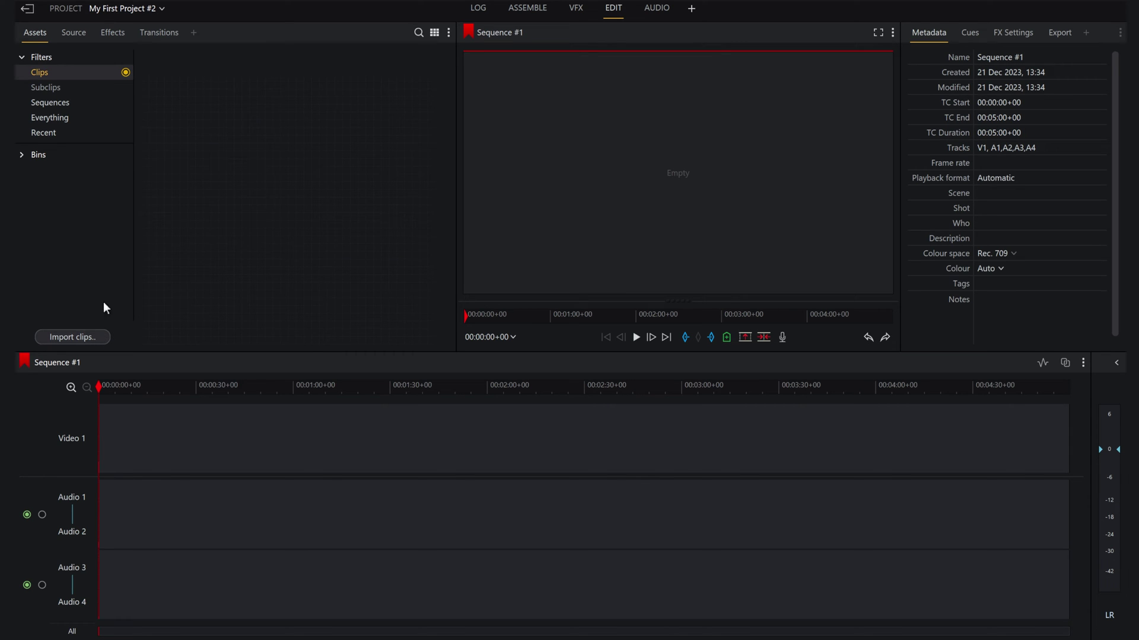
{"action": "left_click", "coordinate": [78, 342]}
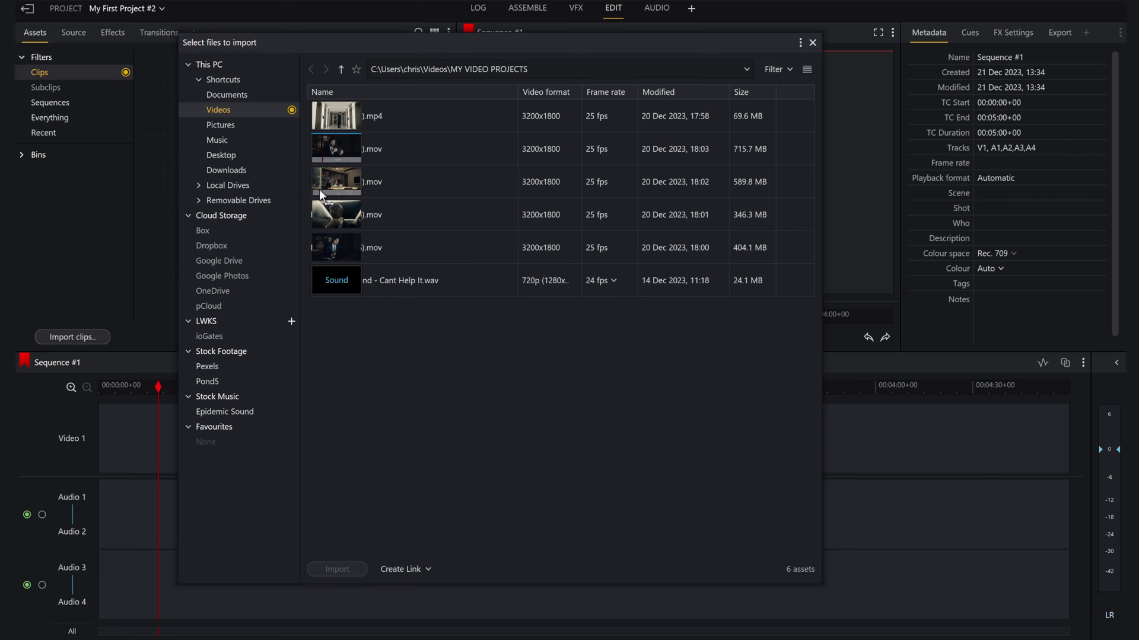
Select all six files: My Footage clips and the Shtriker Big Band - Cant Help It.wav track.
{"action": "left_click", "coordinate": [335, 224]}
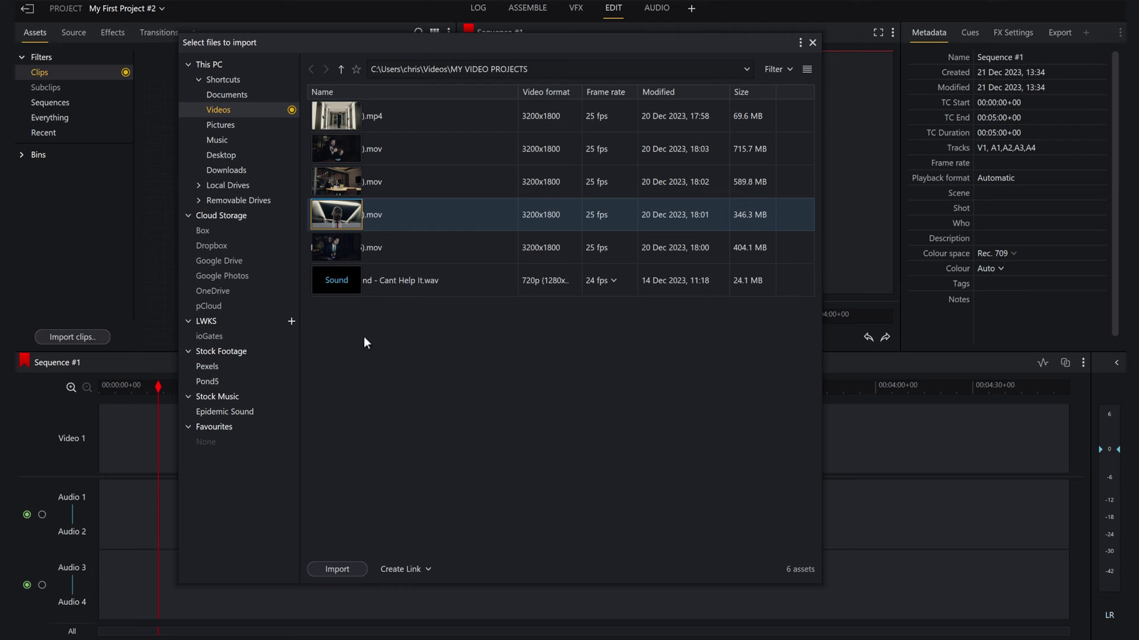
{"action": "left_click", "coordinate": [505, 347]}
{"action": "left_click_drag", "start_coordinate": [622, 397], "coordinate": [368, 110]}
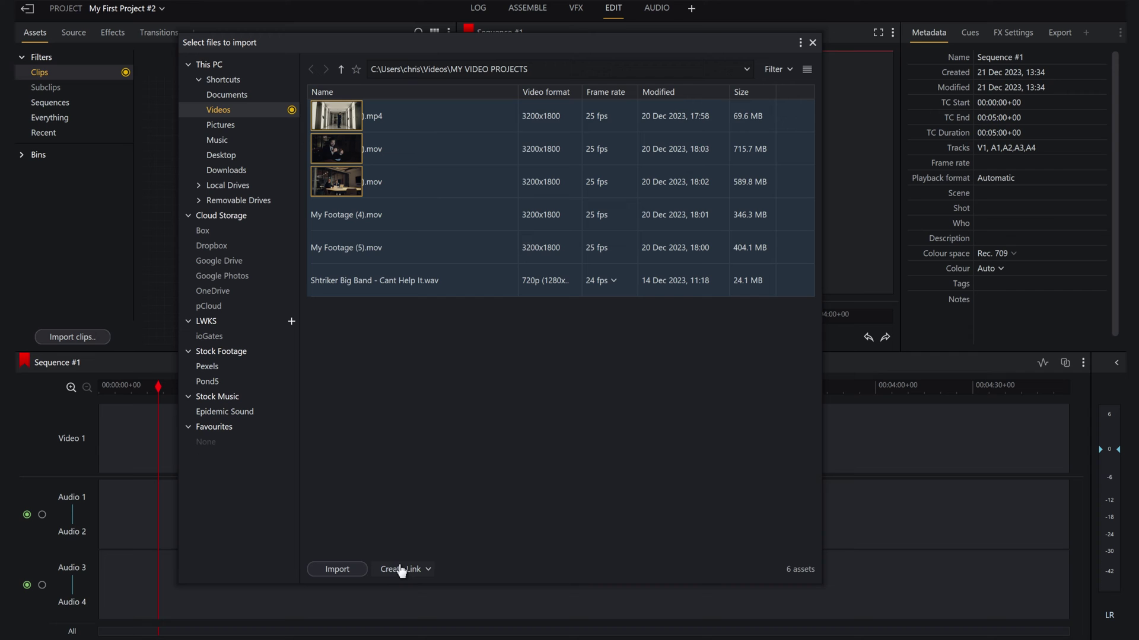
{"action": "left_click", "coordinate": [428, 571]}
{"action": "left_click", "coordinate": [434, 419]}
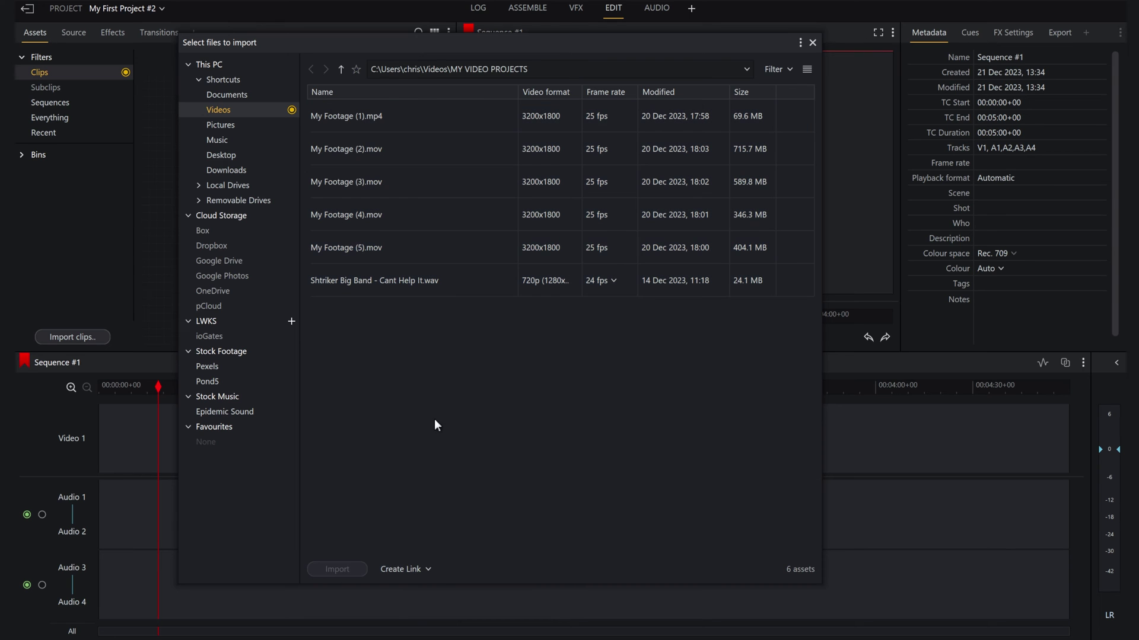
{"action": "left_click", "coordinate": [370, 69]}
{"action": "left_click_drag", "start_coordinate": [438, 347], "coordinate": [331, 113]}
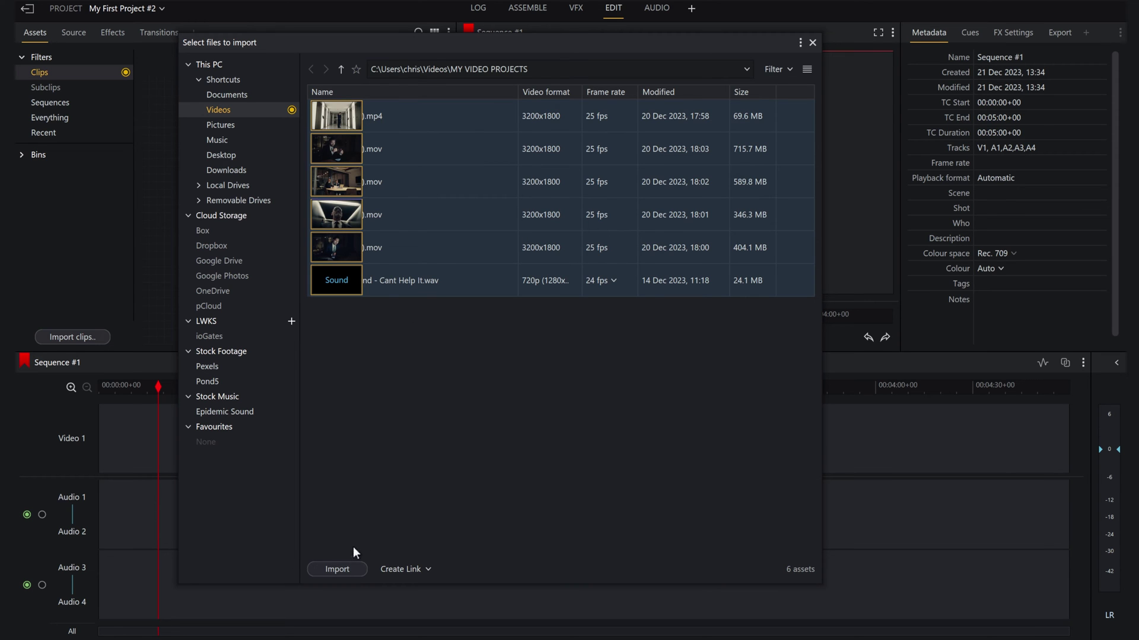
{"action": "left_click", "coordinate": [344, 571]}
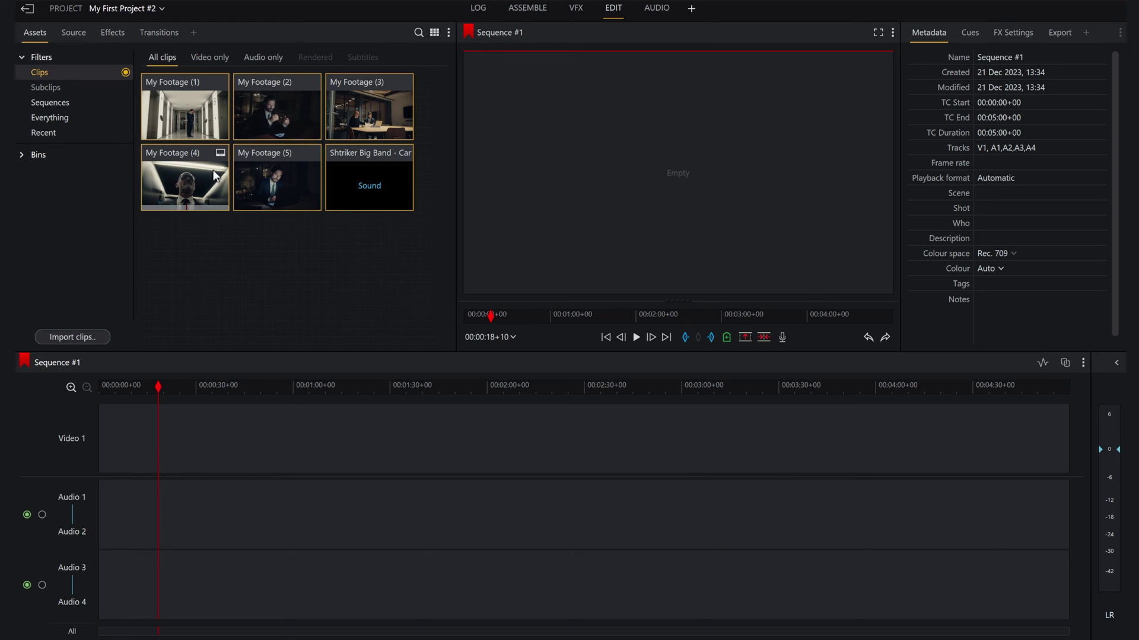
{"action": "left_click", "coordinate": [204, 63]}
{"action": "left_click", "coordinate": [257, 60]}
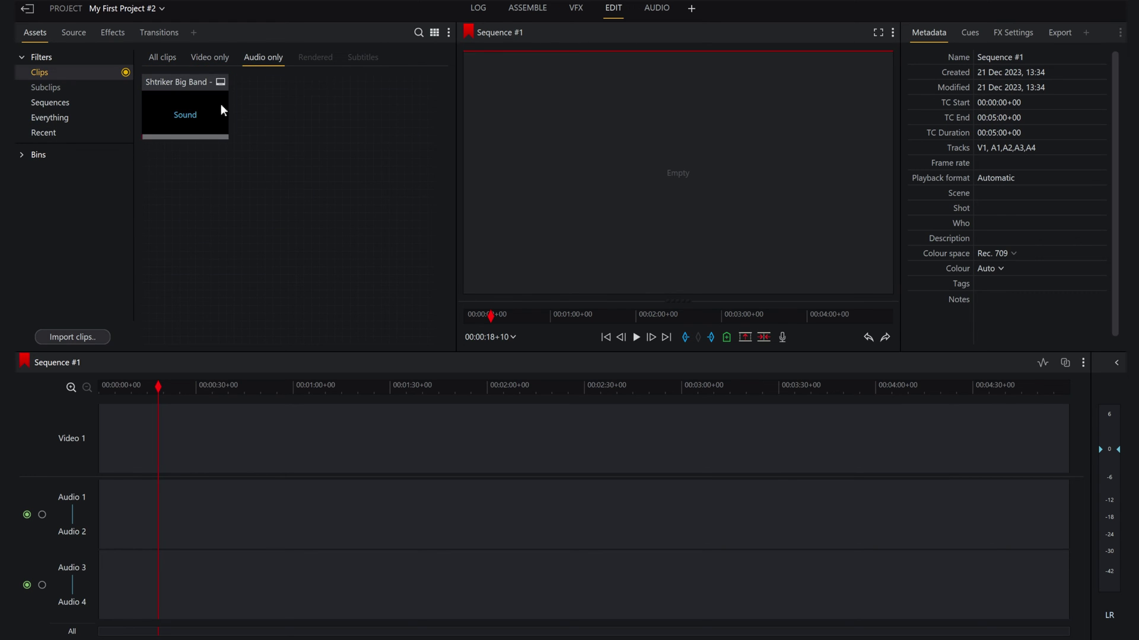
{"action": "left_click", "coordinate": [218, 63]}
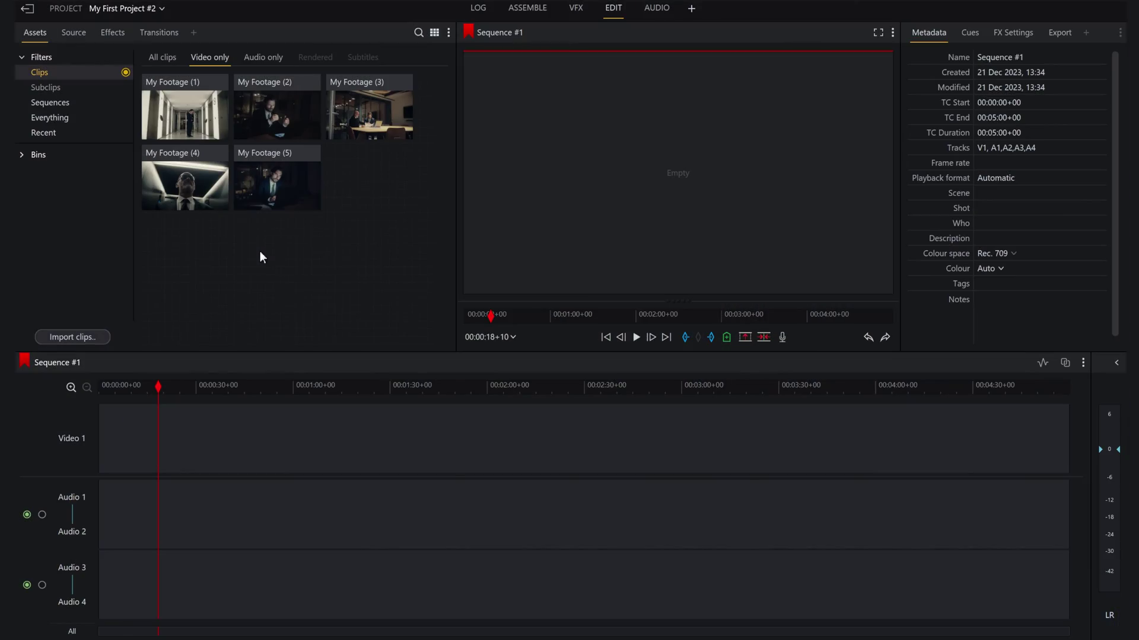
Add a bin named 'Scene 1' and move My Footage (1) into it.
{"action": "left_click", "coordinate": [22, 155]}
{"action": "left_click", "coordinate": [124, 156]}
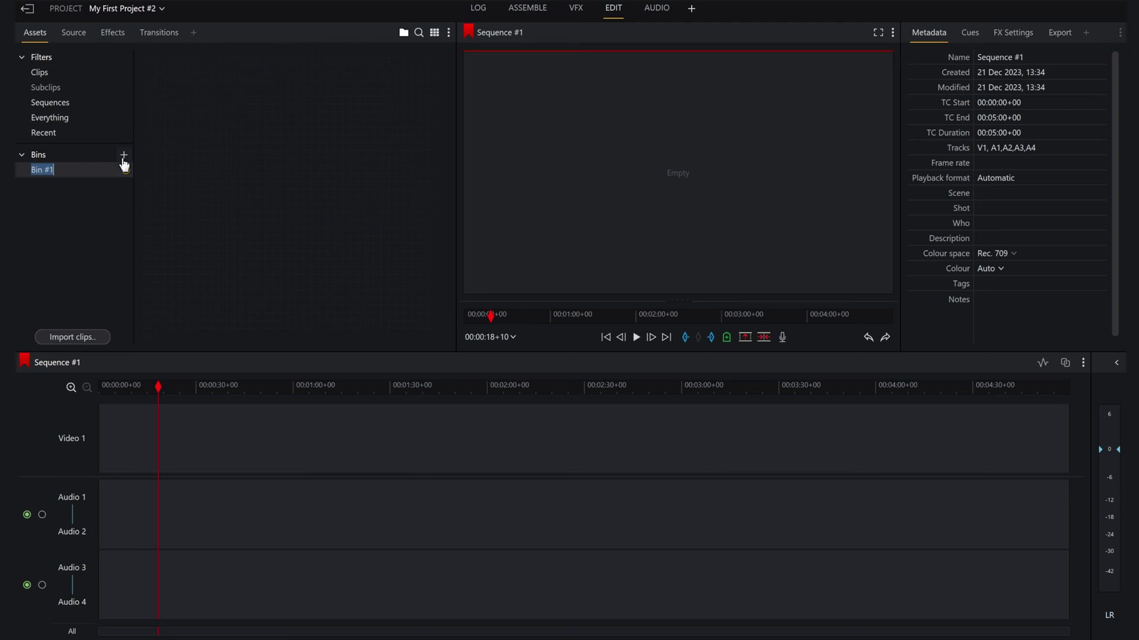
{"action": "type", "text": "Scene 1"}
{"action": "key", "text": "Return"}
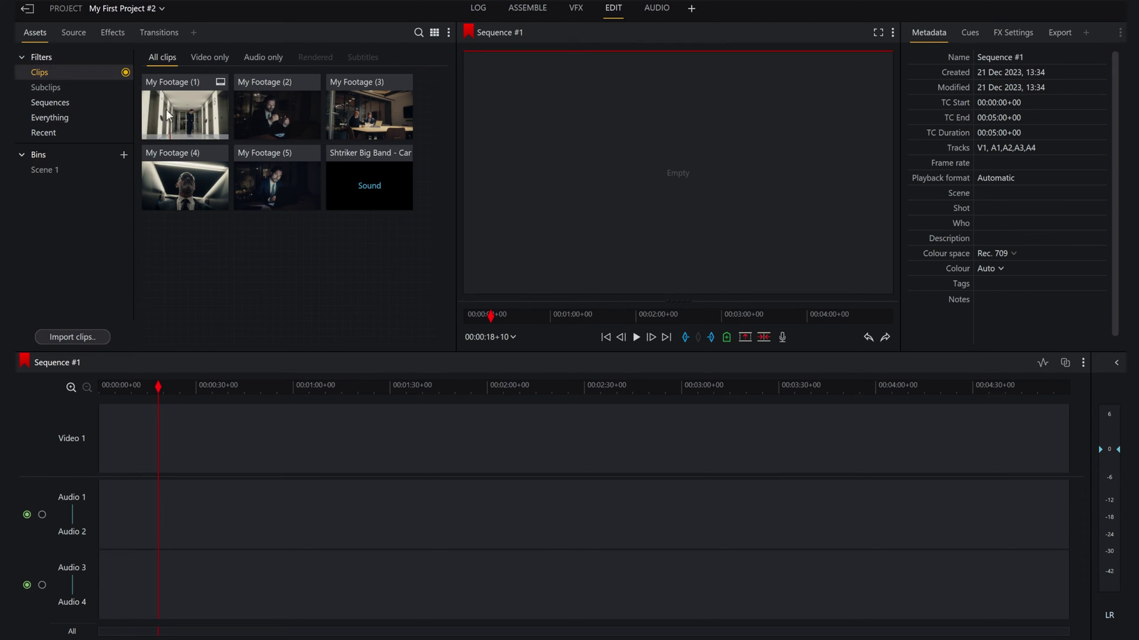
{"action": "left_click_drag", "start_coordinate": [191, 100], "coordinate": [64, 170]}
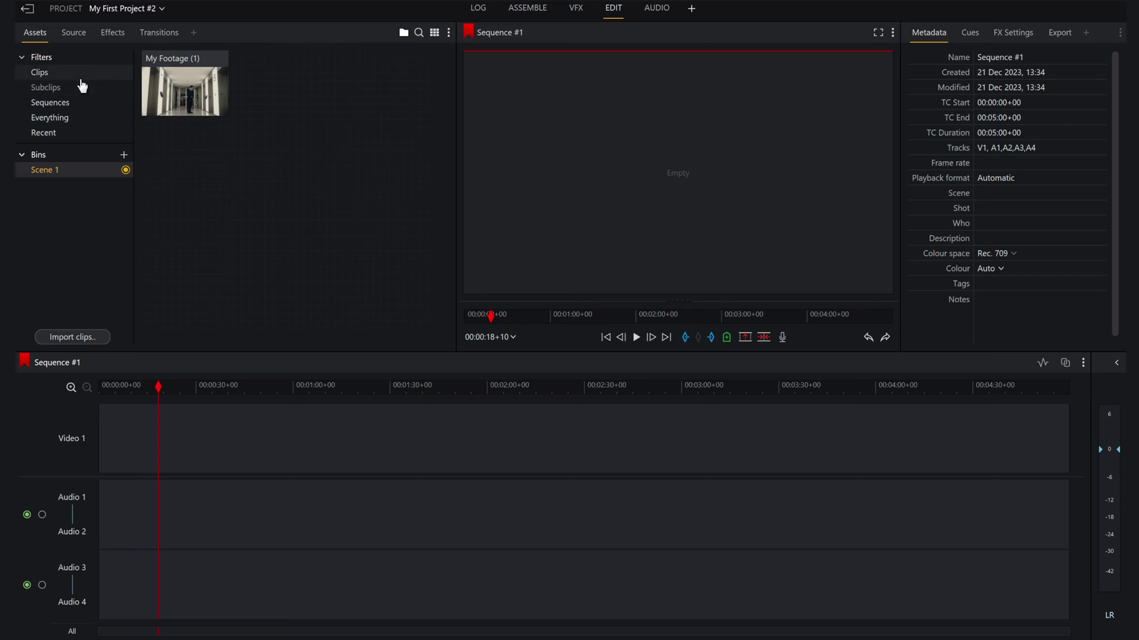
{"action": "left_click", "coordinate": [57, 73]}
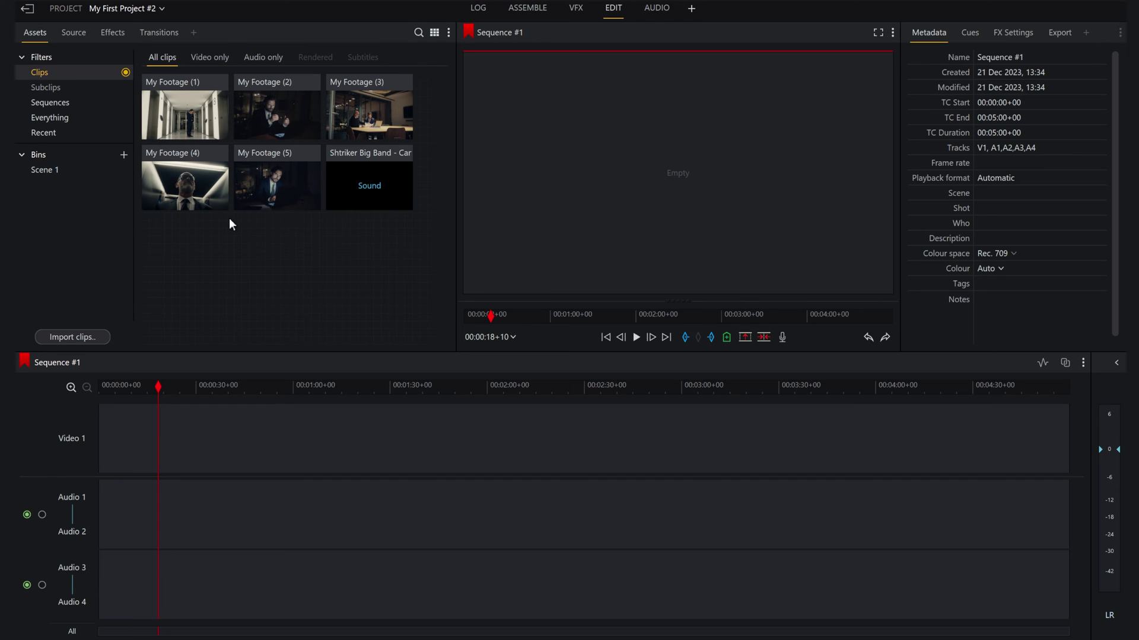
Add a 'Scene 2' bin and move My Footage (2)–(5) plus the sound clip into it.
{"action": "left_click", "coordinate": [123, 155]}
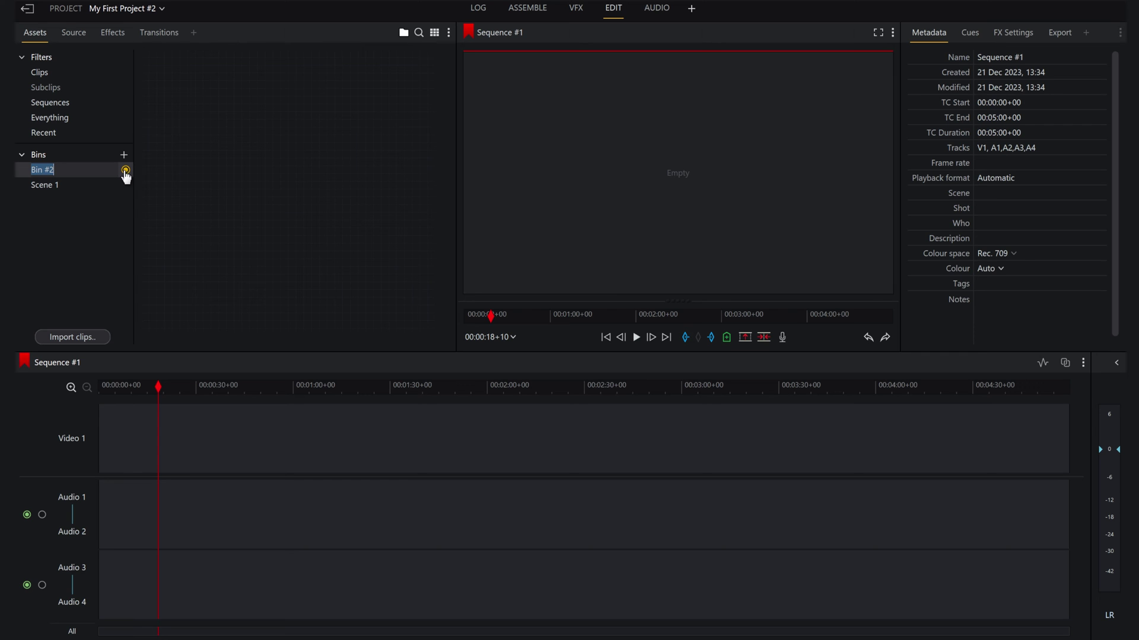
{"action": "type", "text": "Scene 2"}
{"action": "key", "text": "Return"}
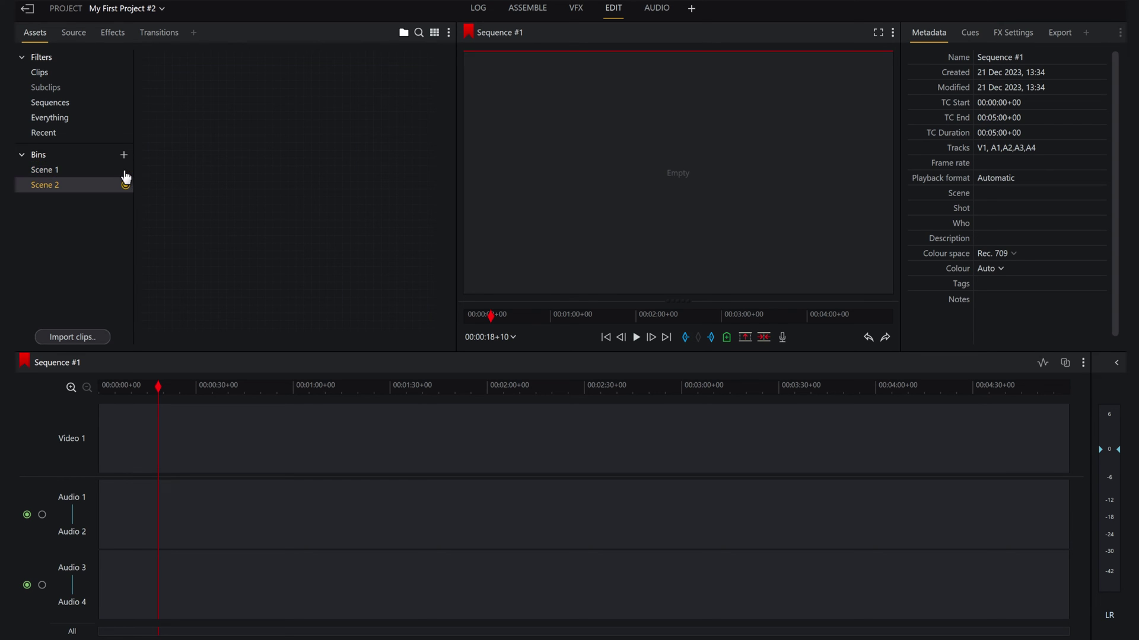
{"action": "left_click", "coordinate": [61, 76]}
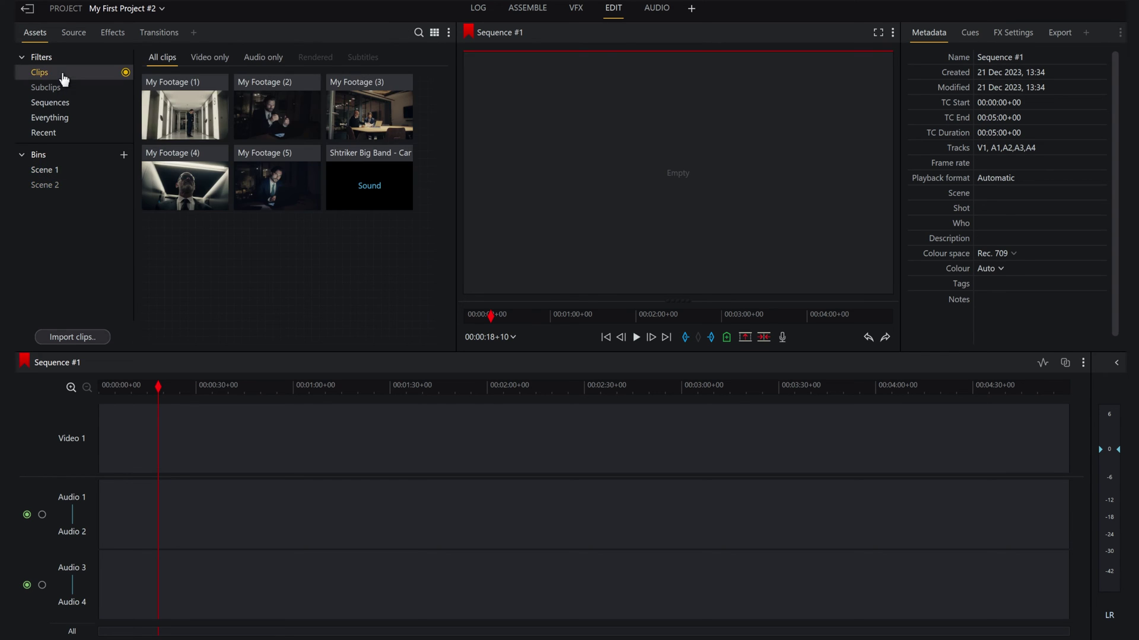
{"action": "left_click", "coordinate": [301, 121]}
{"action": "left_click", "coordinate": [357, 174], "text": "shift"}
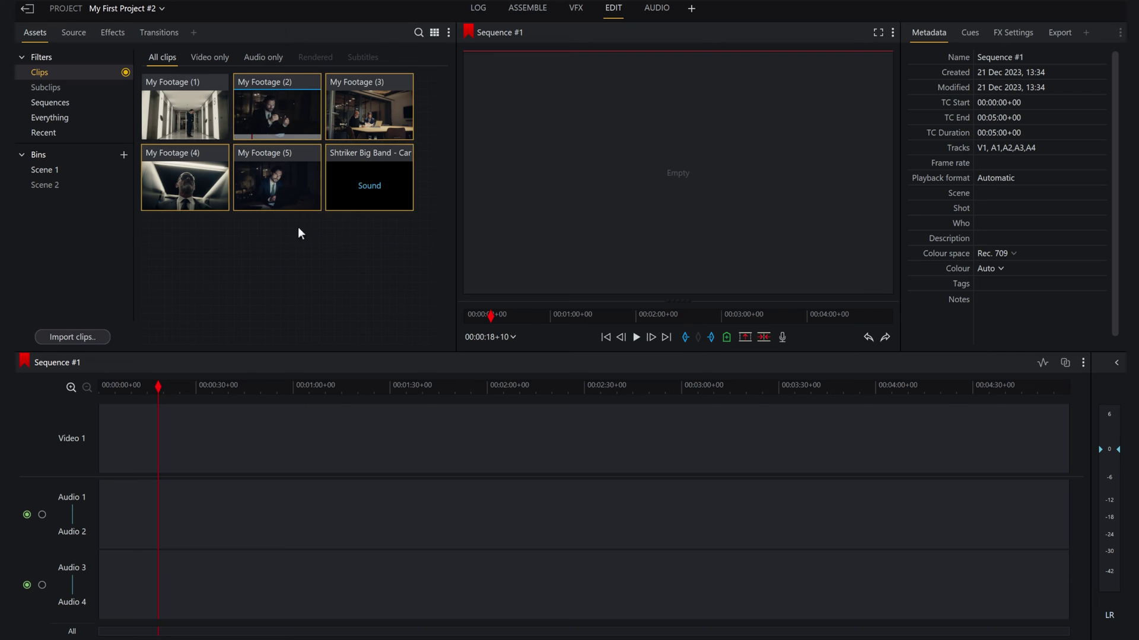
{"action": "left_click_drag", "start_coordinate": [285, 113], "coordinate": [92, 183]}
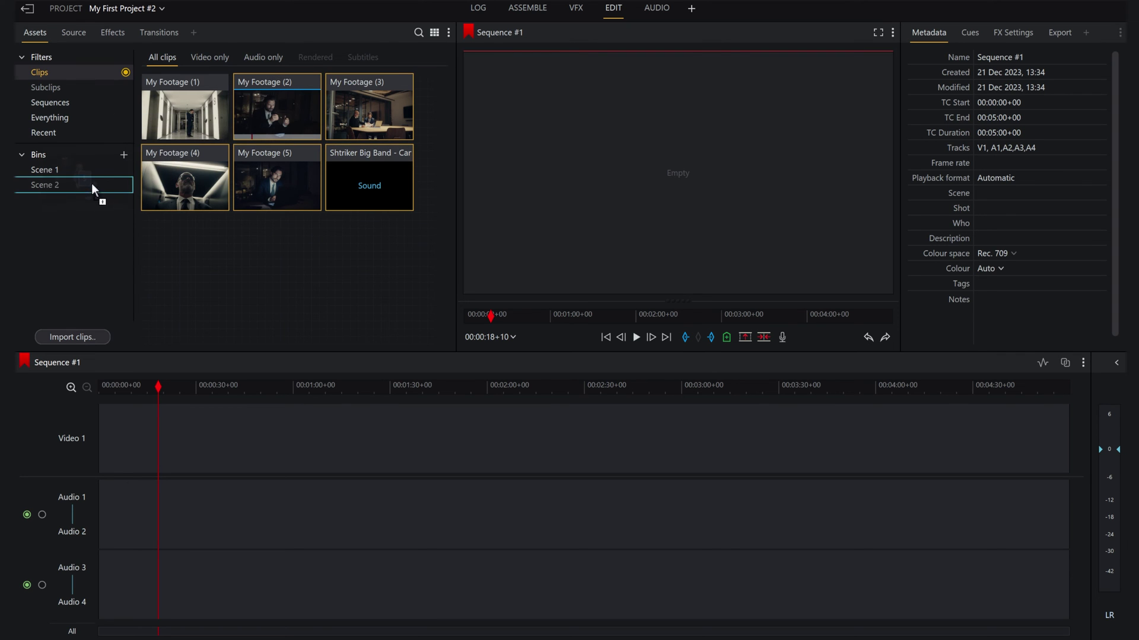
Review the contents of the Scene 1 and Scene 2 bins, then return to all clips.
{"action": "left_click", "coordinate": [47, 171]}
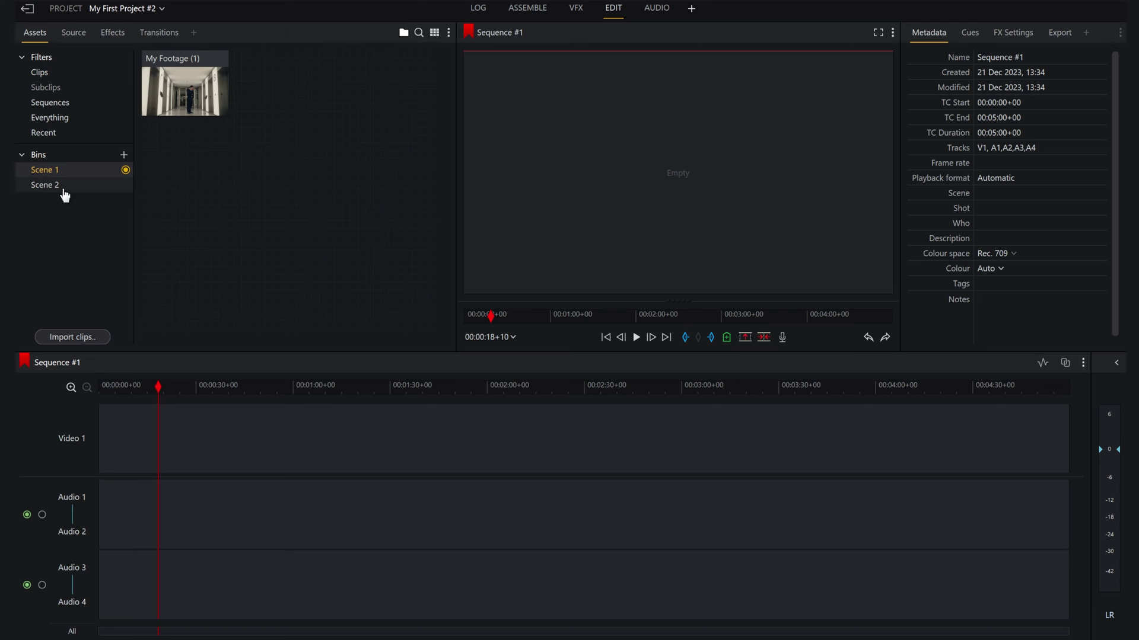
{"action": "left_click", "coordinate": [64, 188]}
{"action": "left_click", "coordinate": [65, 176]}
{"action": "left_click", "coordinate": [65, 185]}
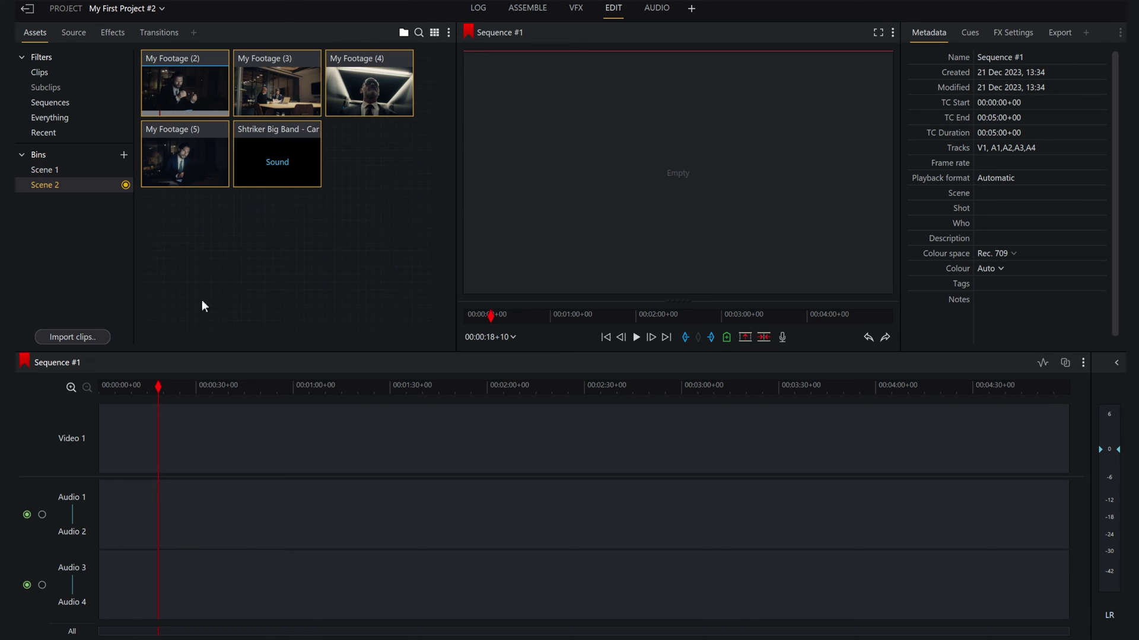
{"action": "left_click", "coordinate": [208, 279]}
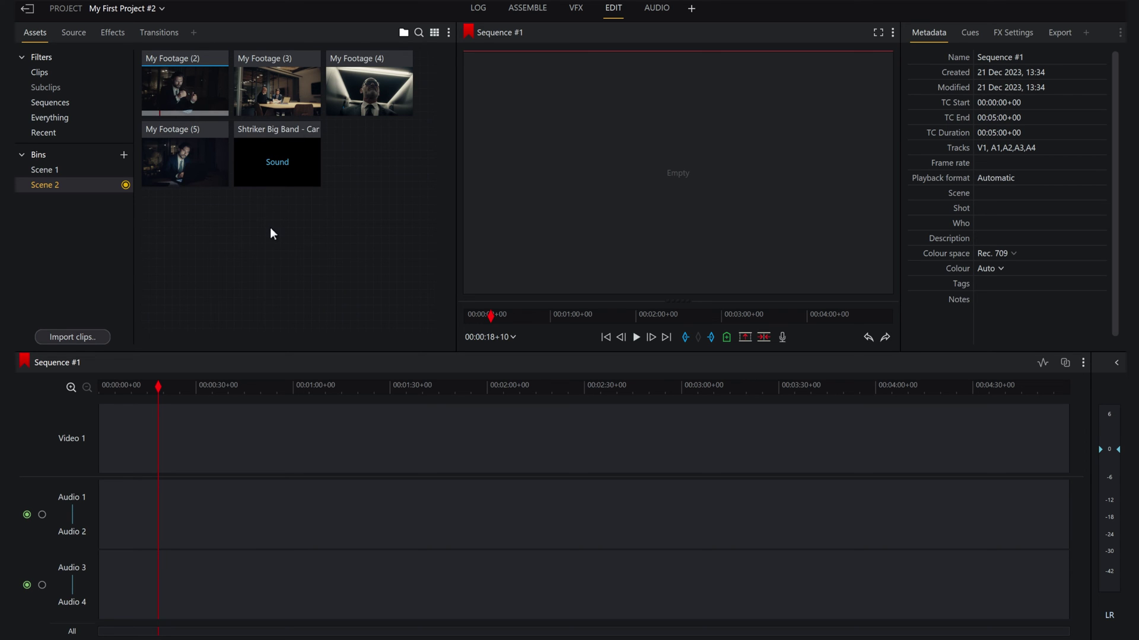
{"action": "left_click", "coordinate": [47, 72]}
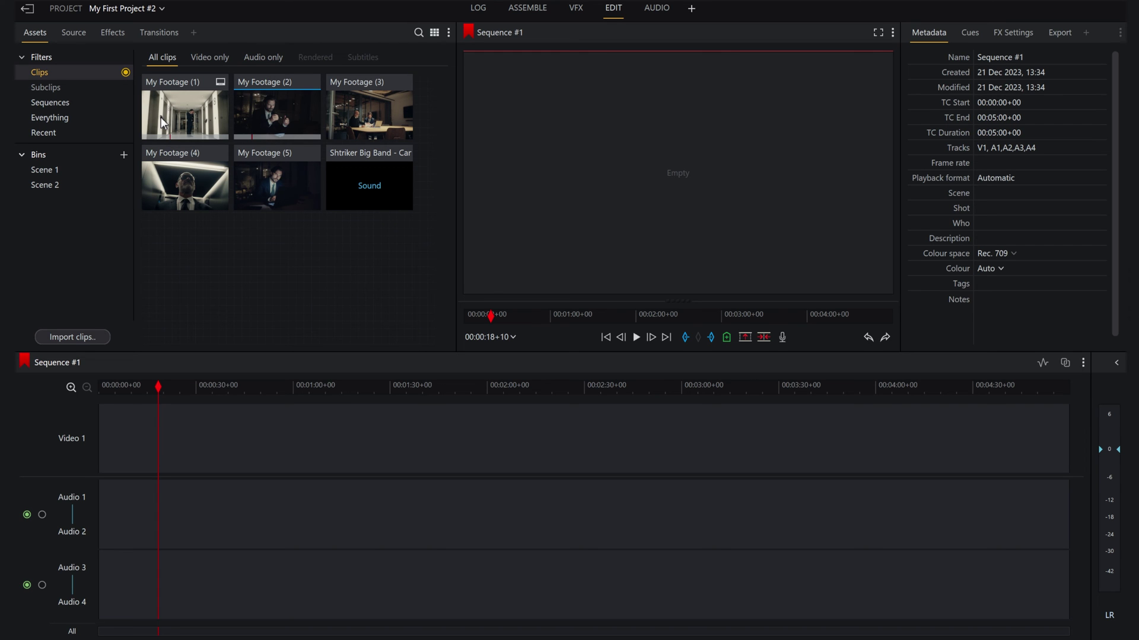
Place My Footage (1) then My Footage (2) on Video 1 and scrub across them.
{"action": "left_click_drag", "start_coordinate": [162, 118], "coordinate": [101, 449]}
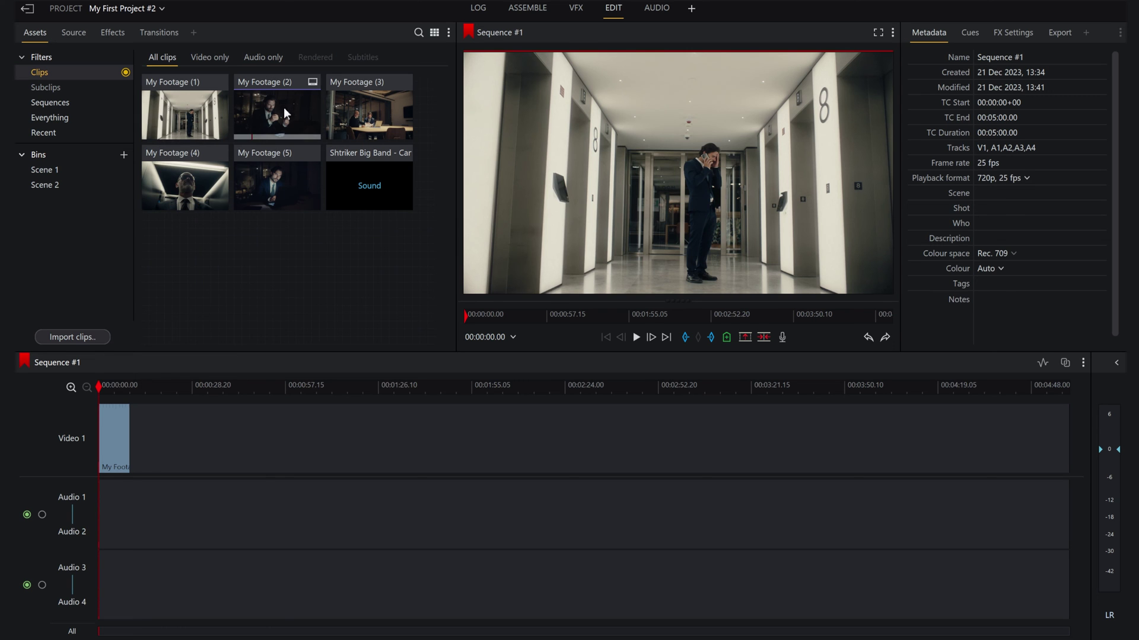
{"action": "left_click_drag", "start_coordinate": [281, 162], "coordinate": [130, 461]}
{"action": "left_click", "coordinate": [112, 389]}
{"action": "left_click_drag", "start_coordinate": [112, 391], "coordinate": [136, 395]}
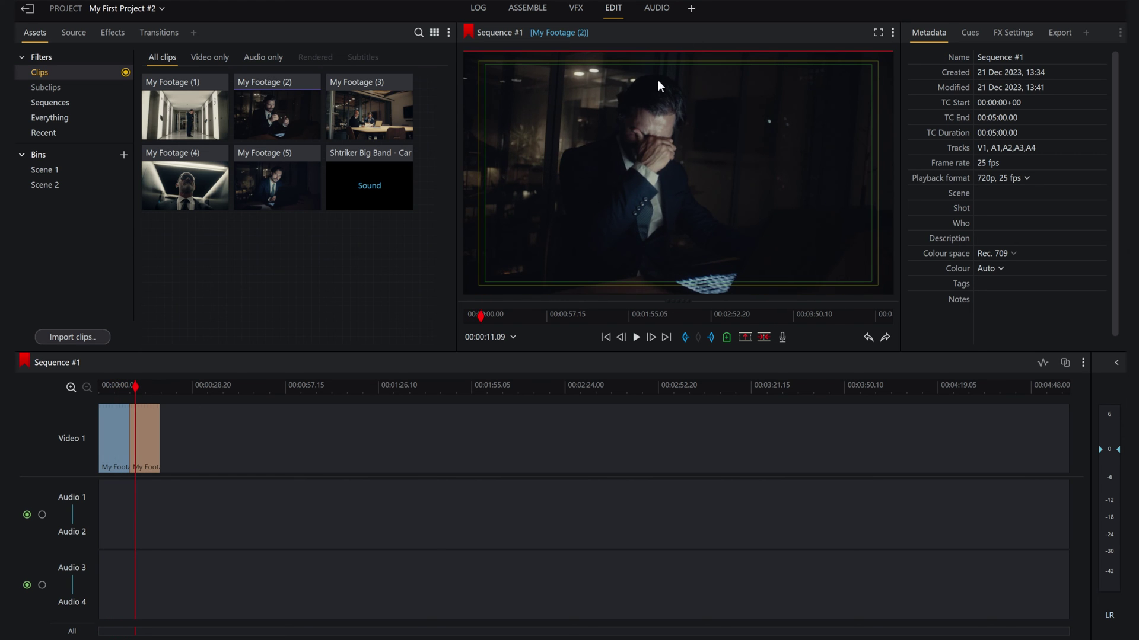
{"action": "left_click", "coordinate": [110, 392]}
{"action": "mouse_move", "coordinate": [111, 393]}
{"action": "left_mouse_down"}
{"action": "mouse_move", "coordinate": [159, 397]}
{"action": "mouse_move", "coordinate": [124, 402]}
{"action": "left_mouse_up"}
{"action": "left_click_drag", "start_coordinate": [122, 403], "coordinate": [124, 403]}
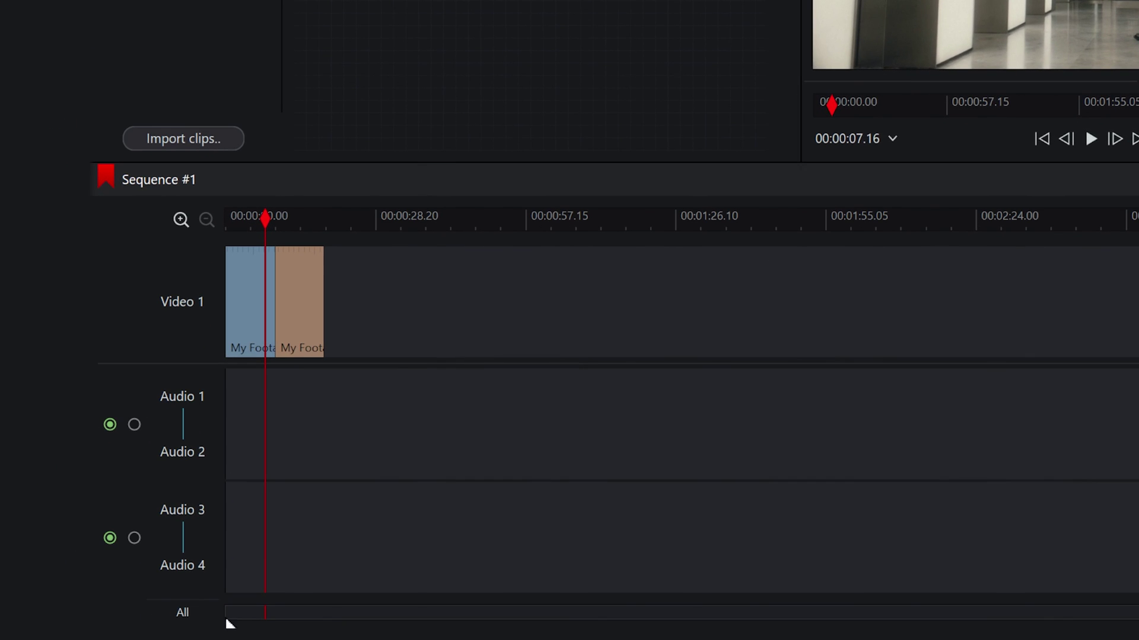
Zoom into the timeline with the scrollbar and scrub forward through My Footage (1).
{"action": "left_click_drag", "start_coordinate": [224, 612], "coordinate": [107, 627]}
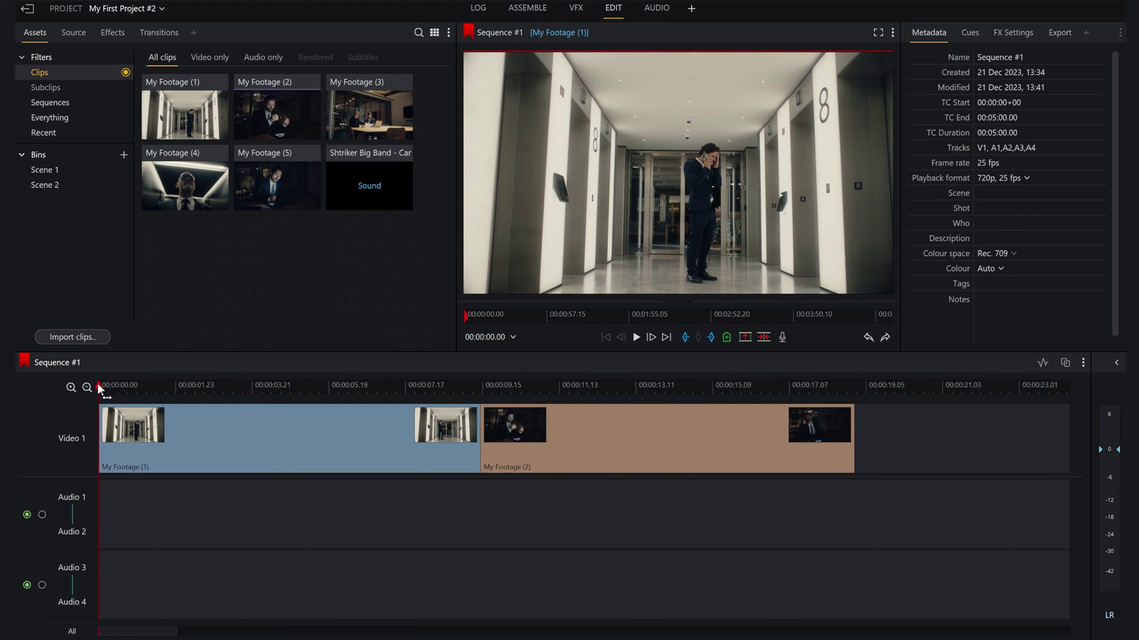
{"action": "left_click_drag", "start_coordinate": [100, 388], "coordinate": [577, 397]}
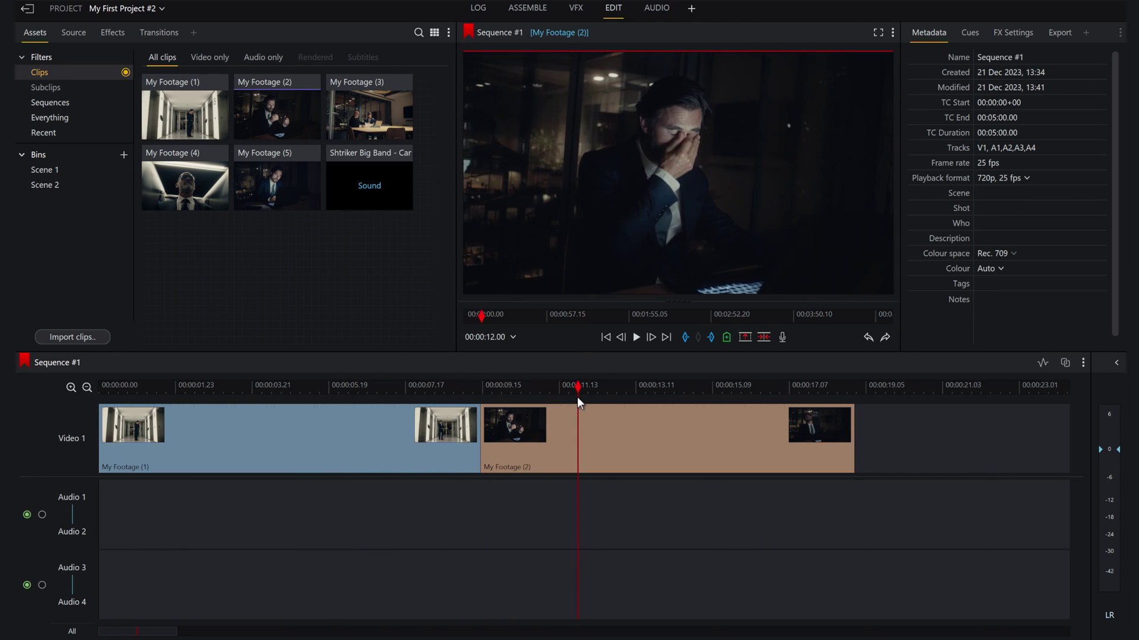